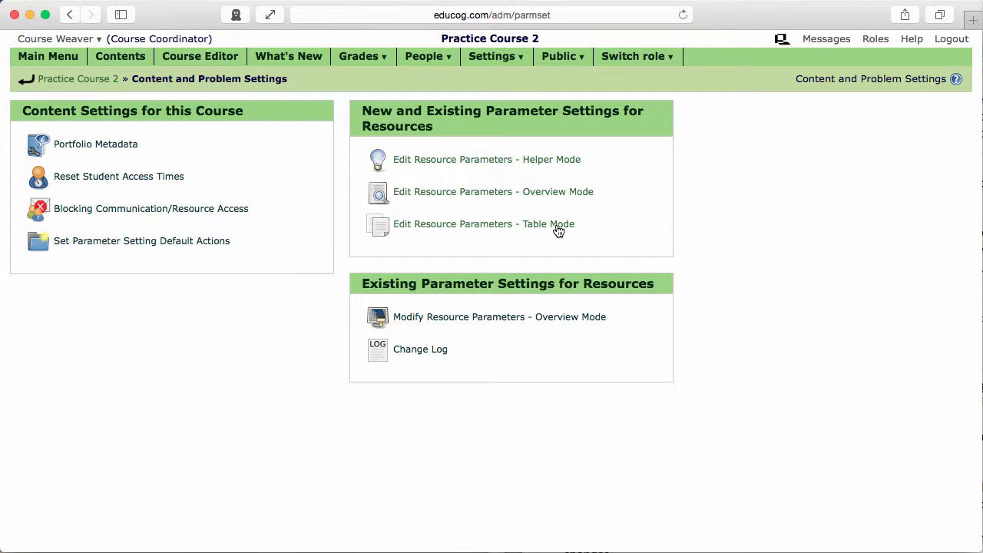
# Step: Open the resource parameter editor in Table Mode and set the parameter level to Map/Folder Level
pyautogui.click(551, 224)
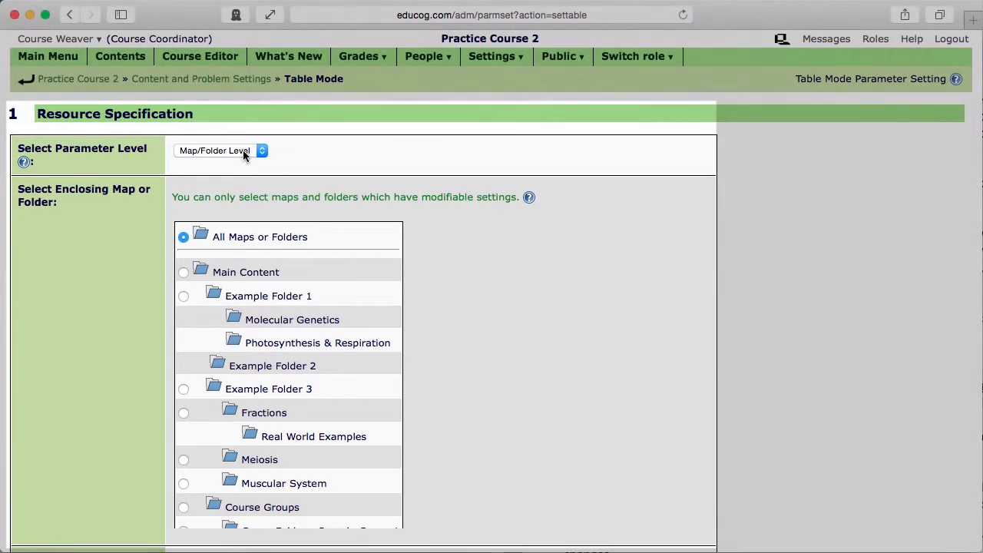
pyautogui.click(244, 152)
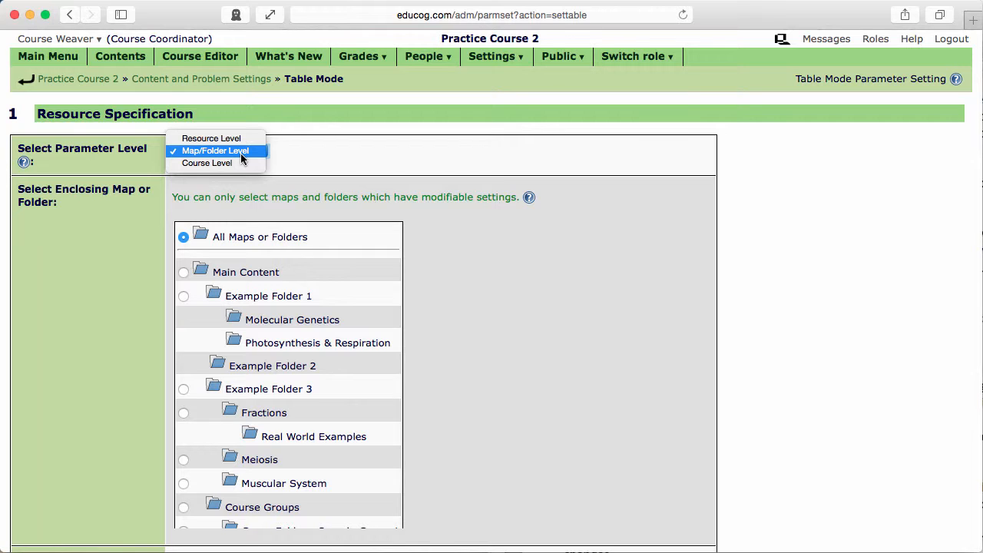
pyautogui.click(240, 160)
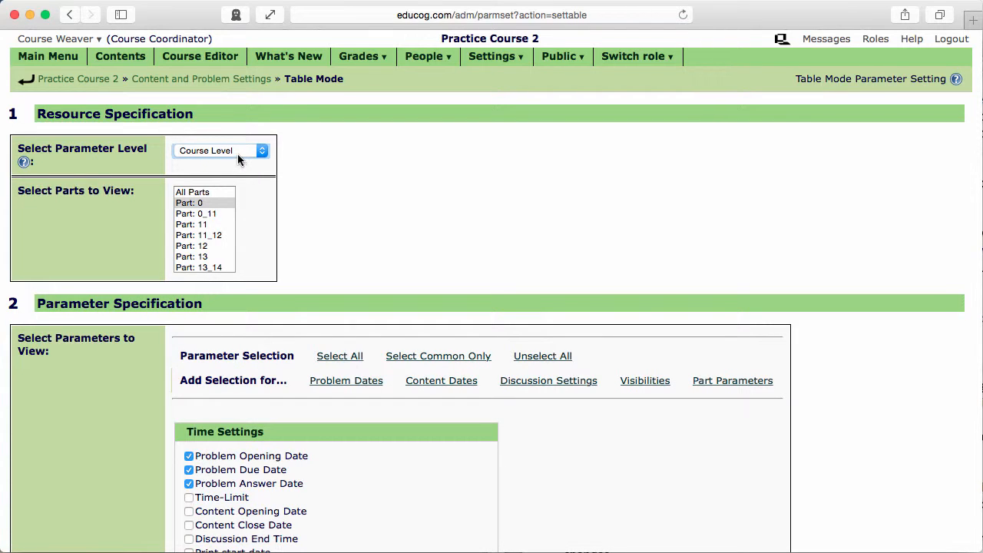
pyautogui.click(234, 151)
pyautogui.click(234, 138)
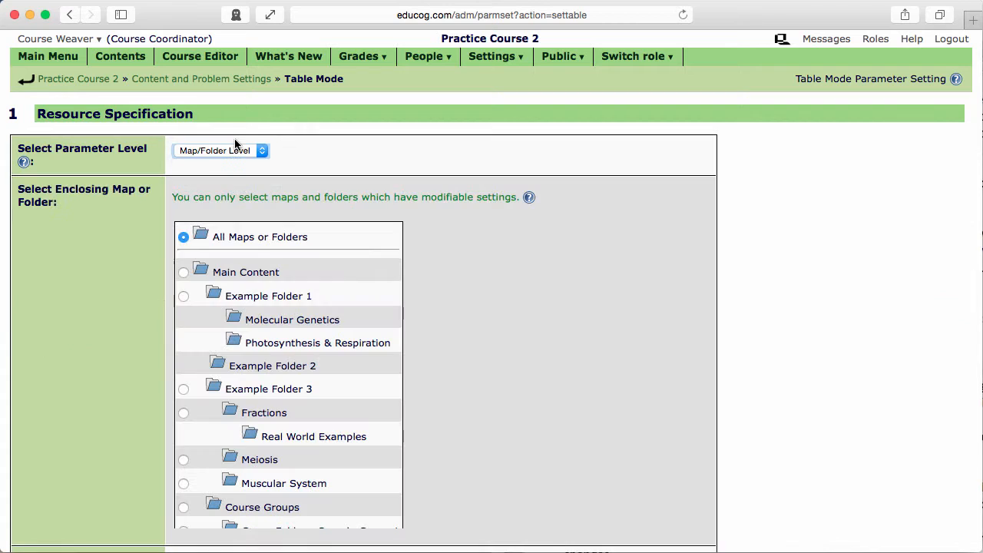
# Step: Choose the Meiosis folder as the enclosing folder for the parameter settings
pyautogui.click(305, 152)
pyautogui.scroll(-3, 472, 377)
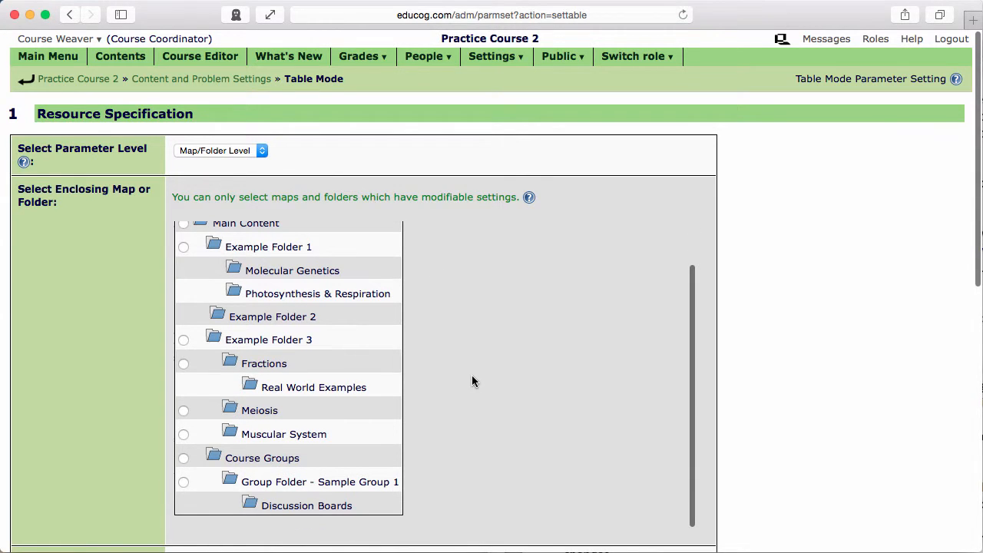
pyautogui.click(182, 362)
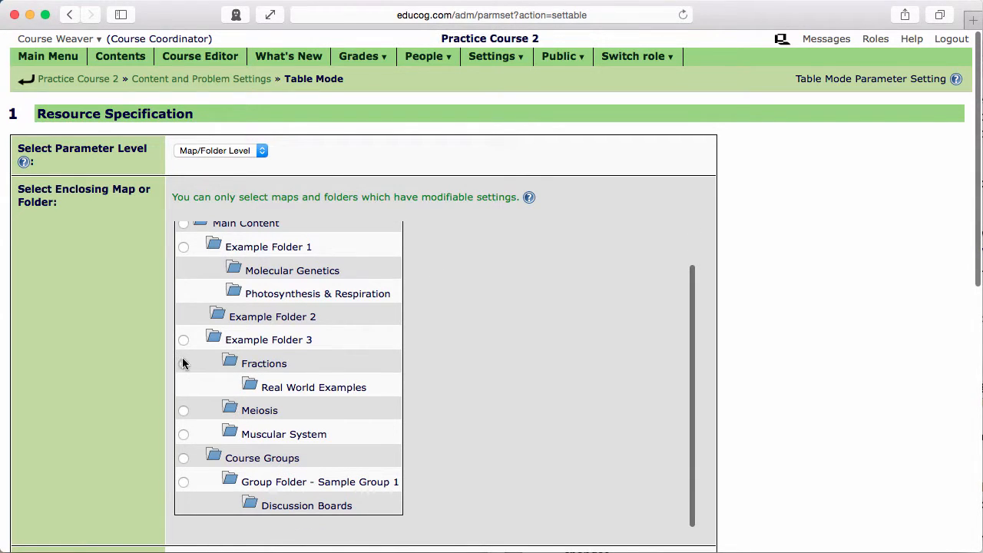
pyautogui.click(182, 411)
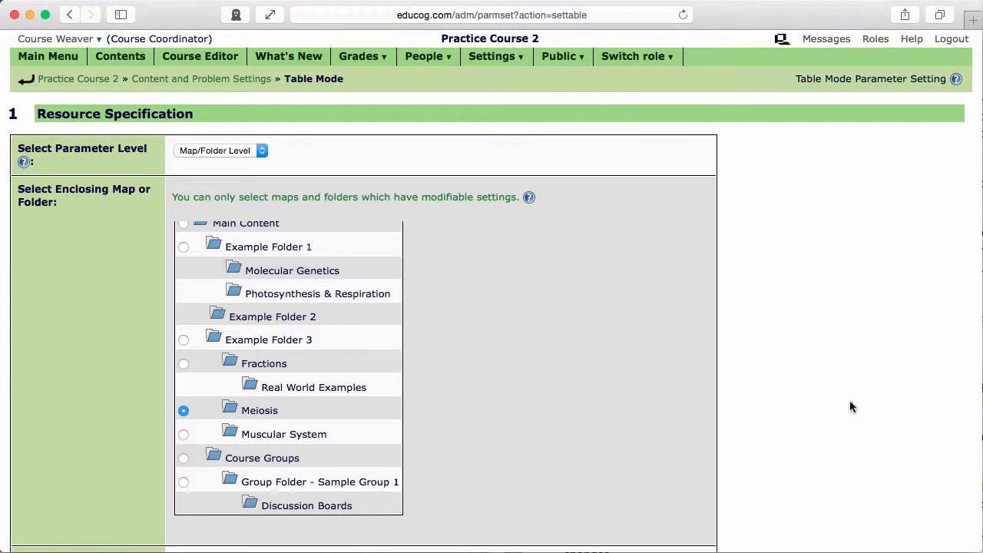
# Step: Examine the parameters available for viewing and the optional section, group and user restrictions
pyautogui.scroll(-10, 849, 406)
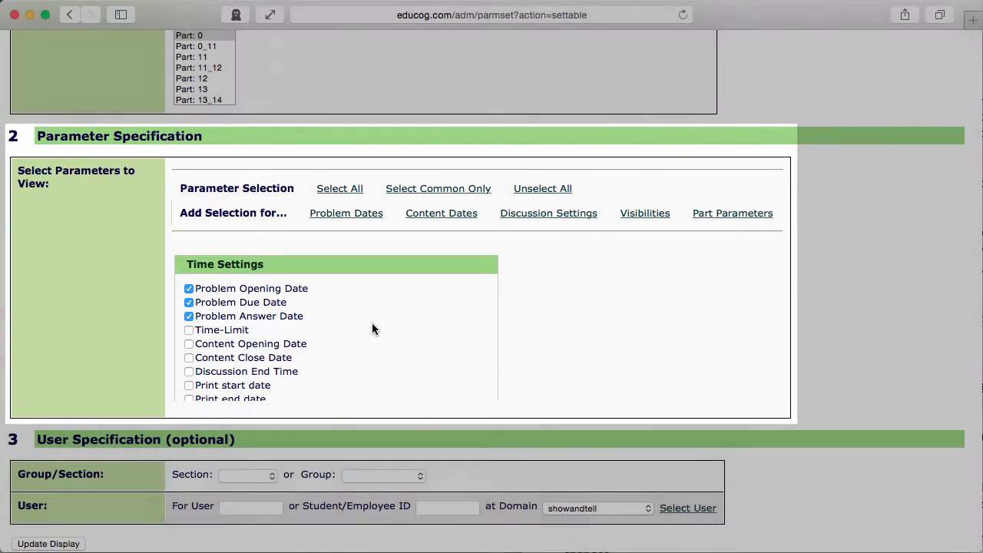
pyautogui.scroll(-6, 372, 329)
pyautogui.scroll(-10, 372, 329)
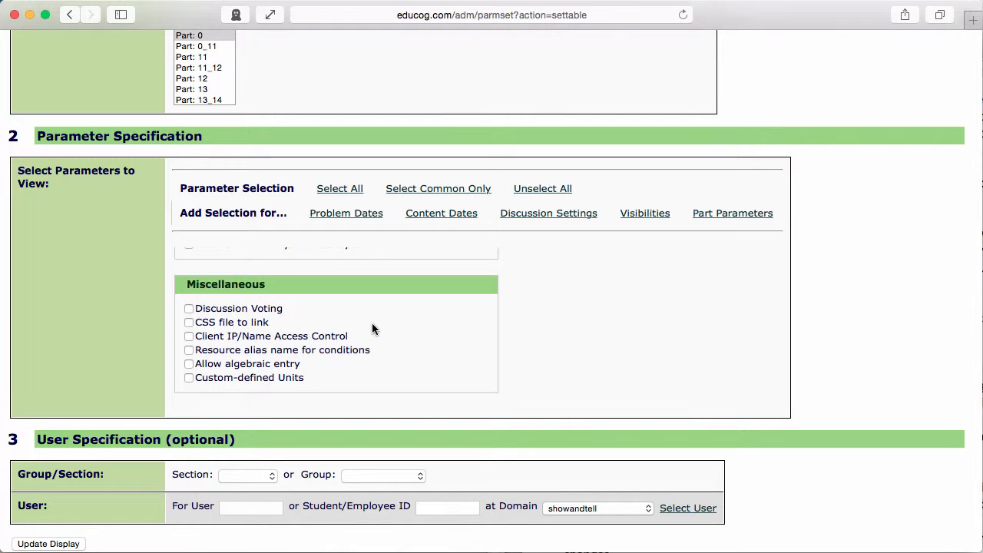
pyautogui.scroll(5, 372, 325)
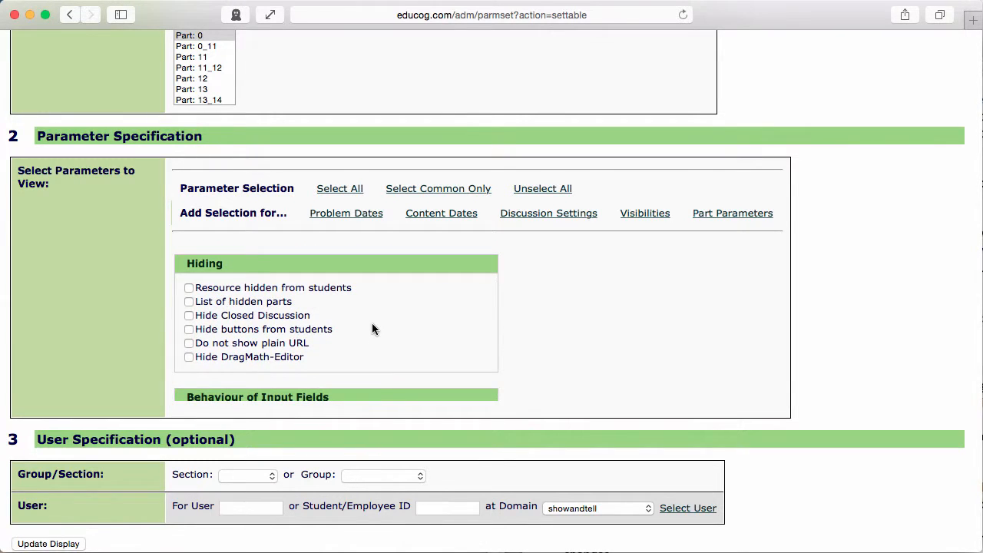
pyautogui.scroll(5, 371, 329)
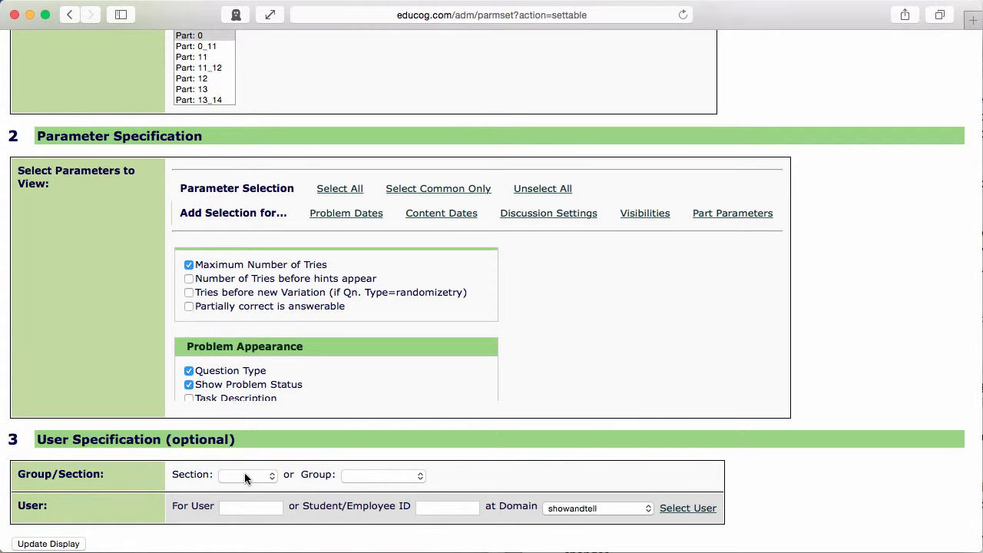
pyautogui.click(245, 477)
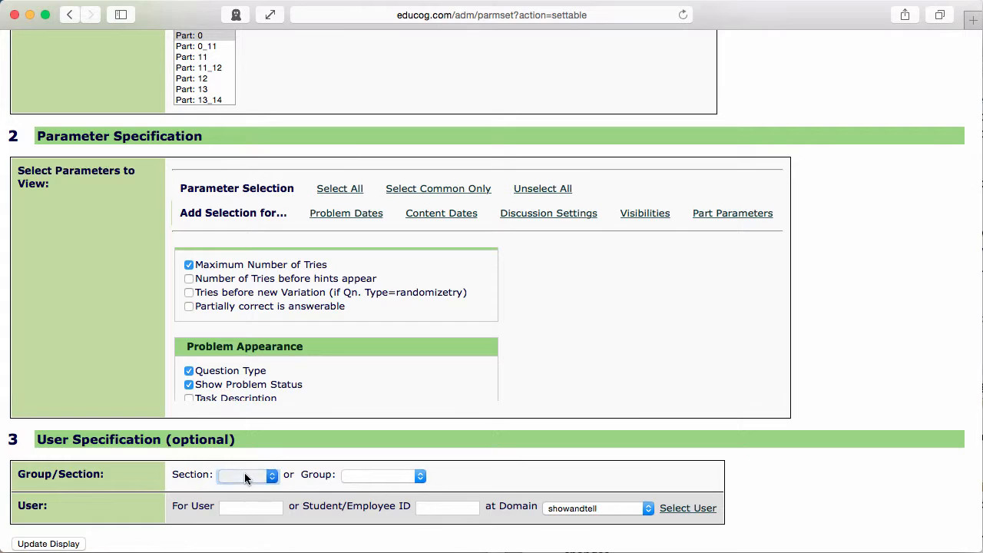
pyautogui.click(393, 480)
pyautogui.click(391, 479)
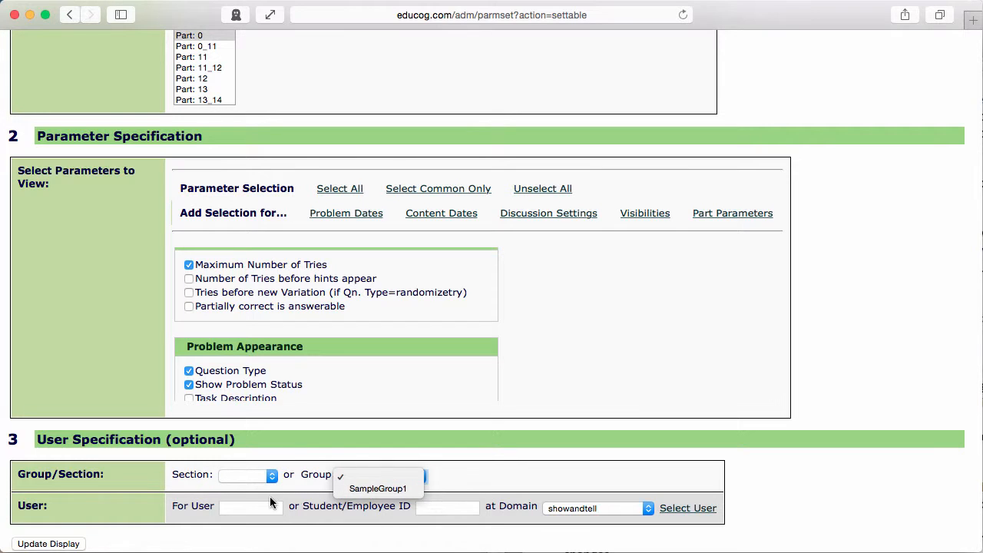
pyautogui.click(241, 507)
pyautogui.click(241, 507)
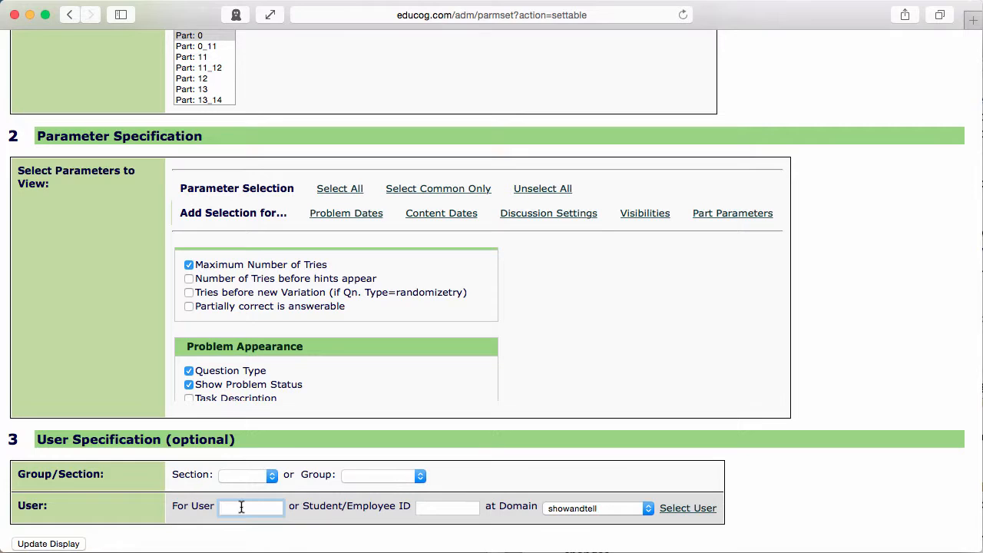
pyautogui.click(834, 482)
pyautogui.scroll(15, 832, 481)
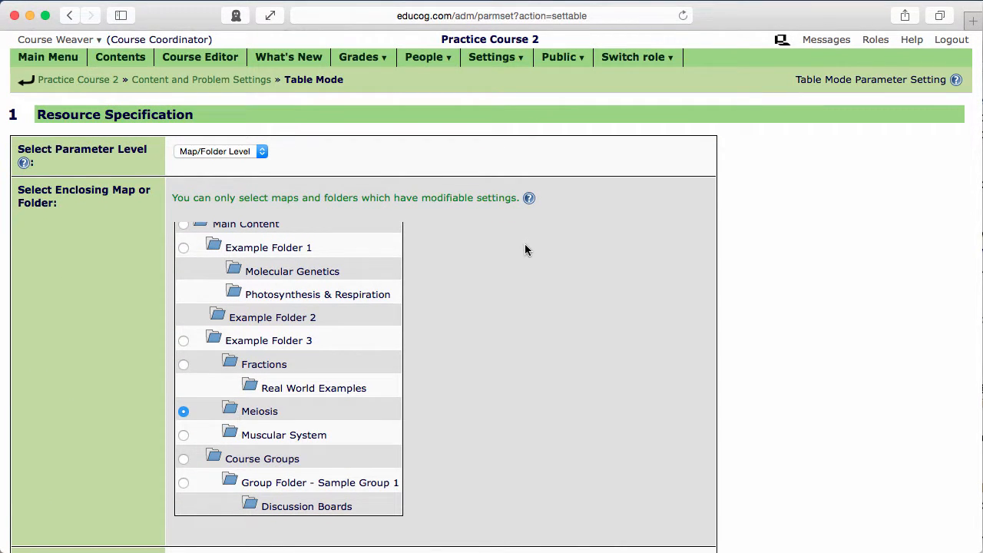
# Step: Keep Map/Folder Level with the Meiosis folder, and select only Problem Opening Date, Problem Due Date and Content Close Date as parameters to view
pyautogui.click(260, 153)
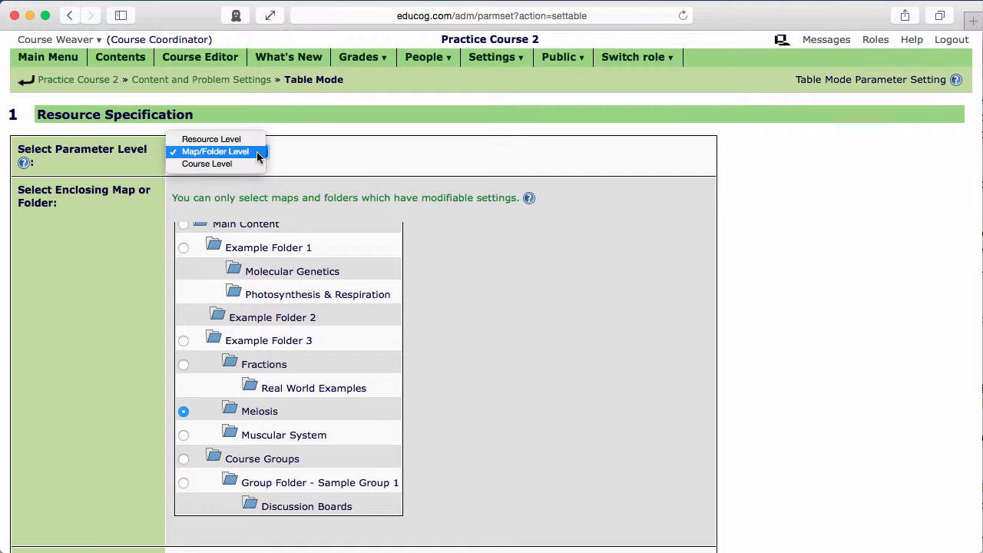
pyautogui.click(257, 152)
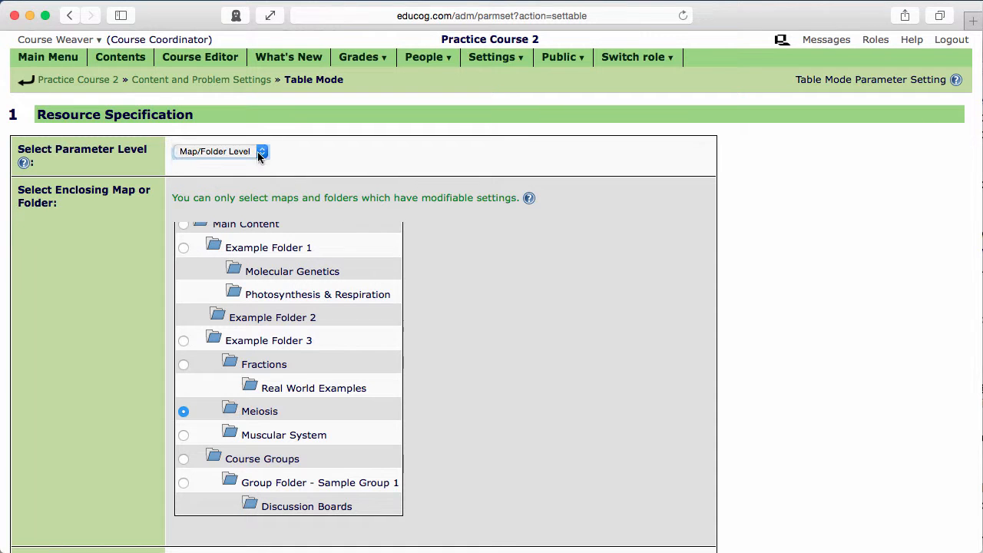
pyautogui.scroll(2, 317, 362)
pyautogui.scroll(-2, 317, 361)
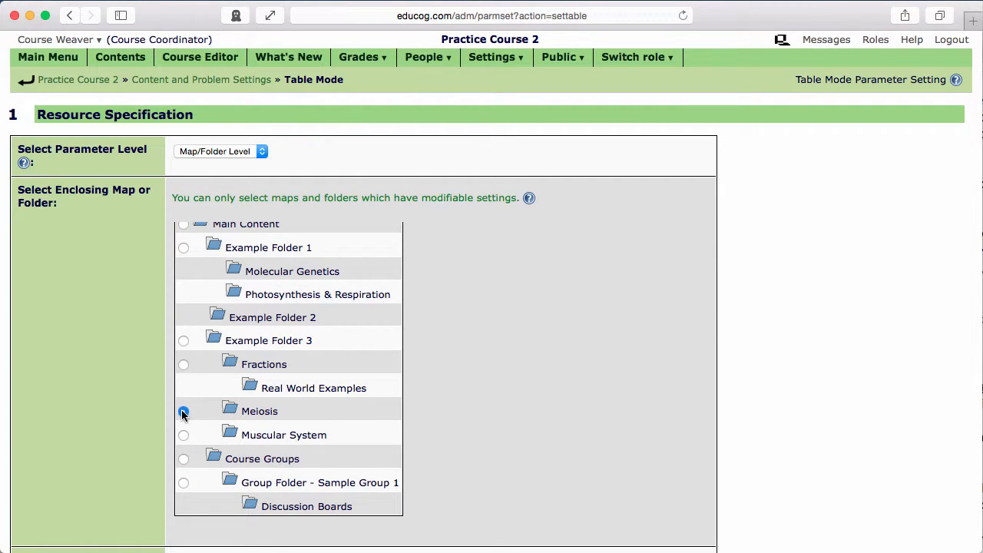
pyautogui.scroll(-10, 774, 461)
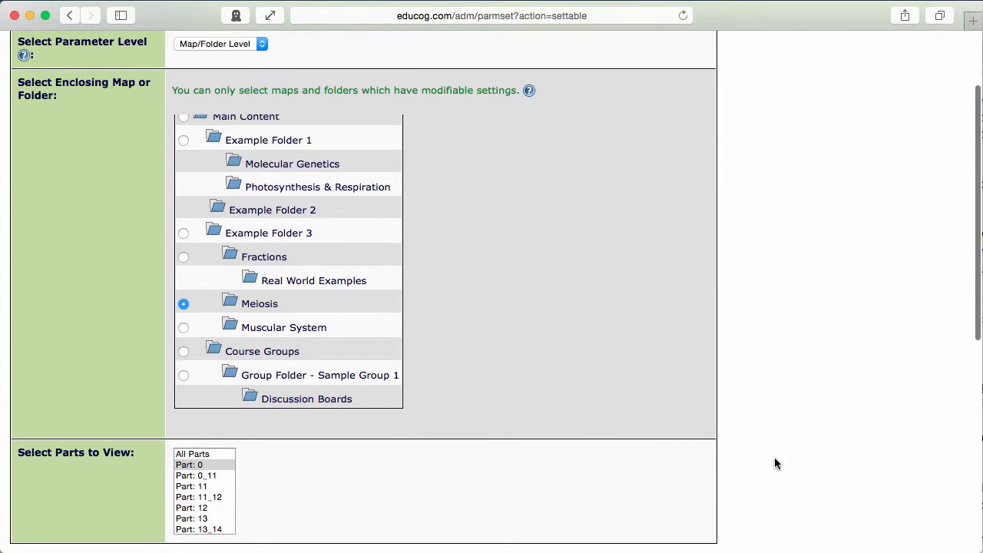
pyautogui.scroll(-3, 775, 461)
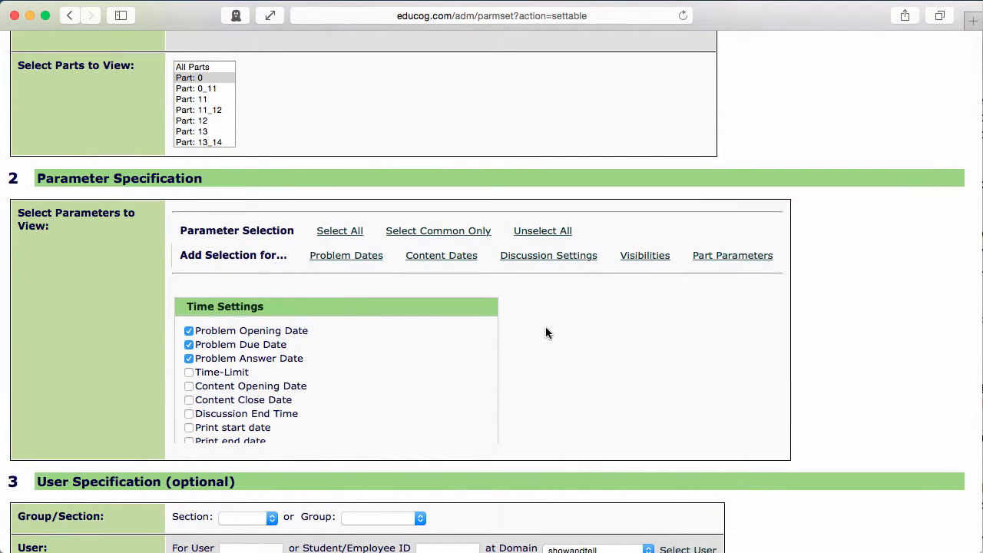
pyautogui.click(537, 234)
pyautogui.click(189, 331)
pyautogui.click(188, 345)
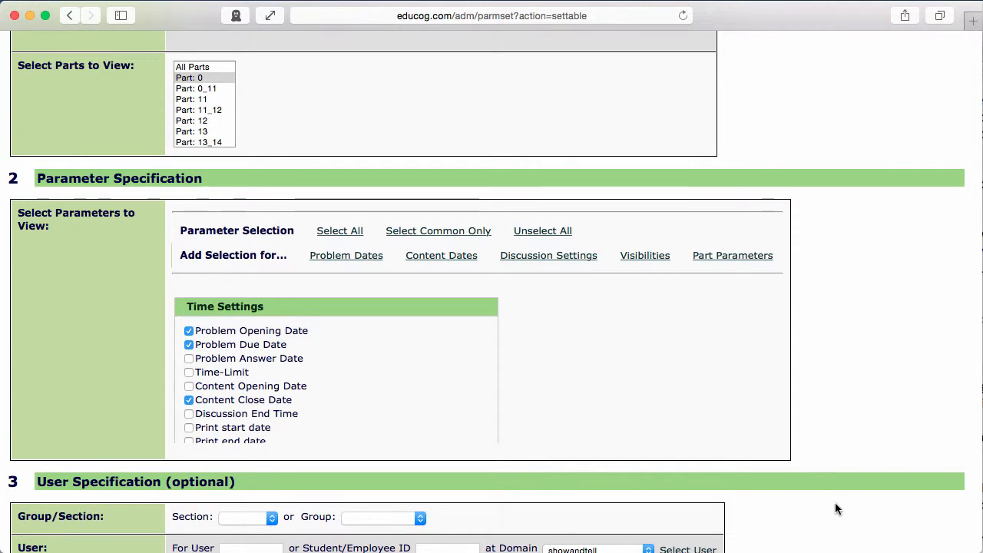
pyautogui.scroll(-2, 822, 490)
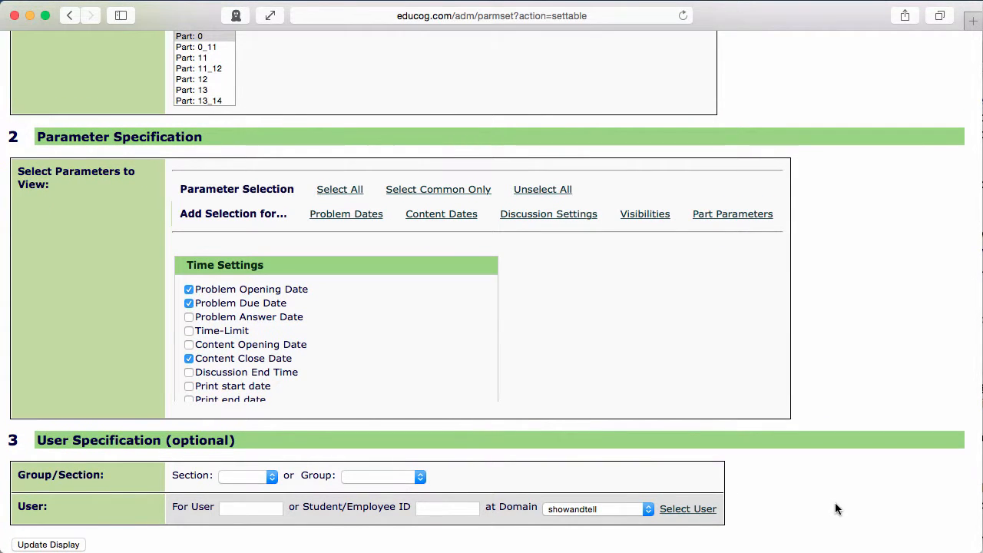
# Step: Leave the section unrestricted and update the display to list the selected parameters for the Meiosis folder
pyautogui.click(249, 479)
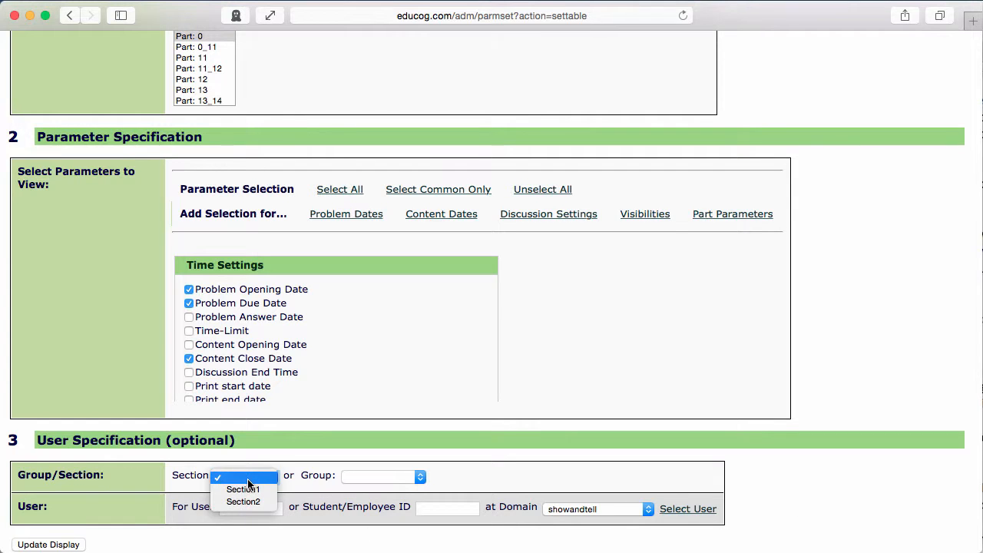
pyautogui.click(248, 479)
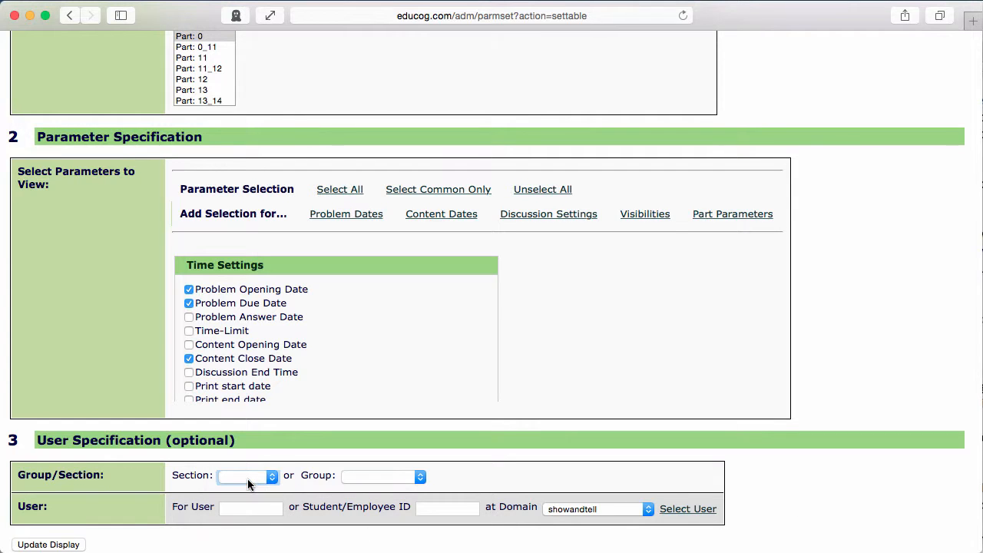
pyautogui.click(48, 544)
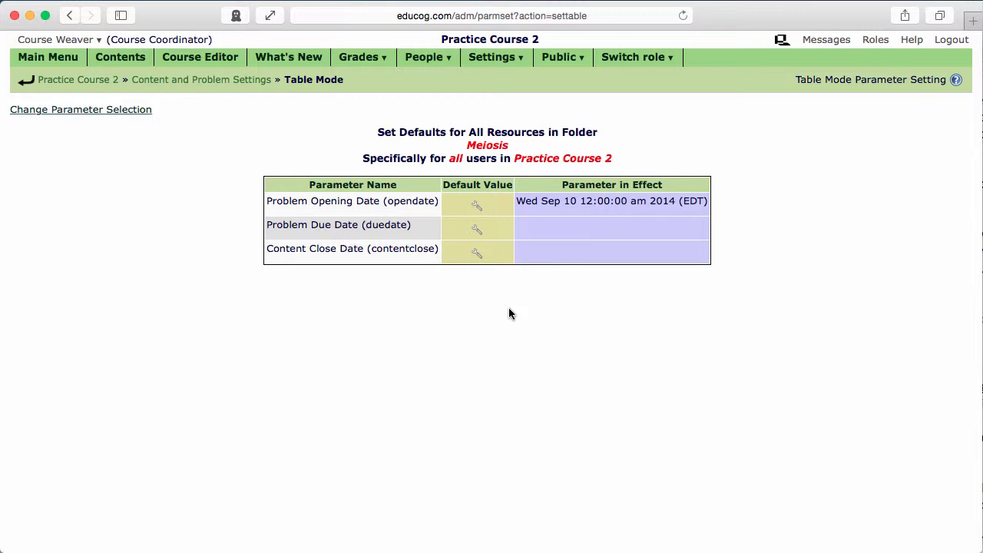
# Step: Set the default Problem Opening Date to September 13, 2014 at 5 pm and save it
pyautogui.click(477, 206)
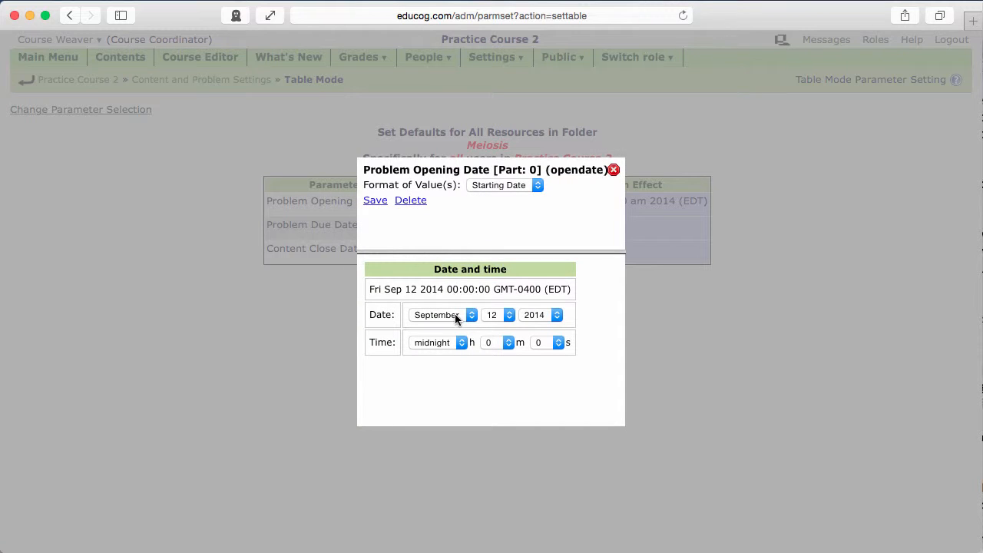
pyautogui.click(493, 314)
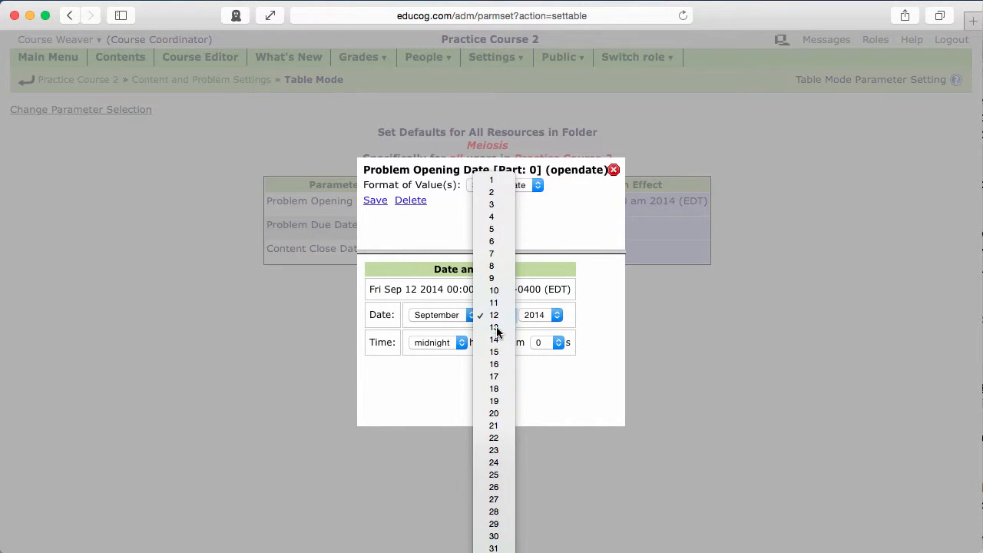
pyautogui.click(499, 328)
pyautogui.click(451, 345)
pyautogui.click(429, 544)
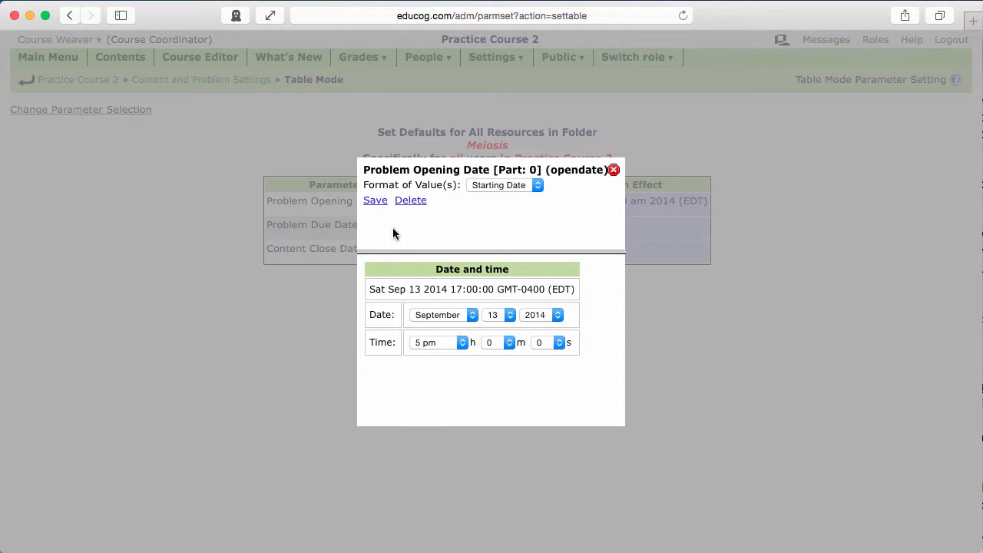
pyautogui.click(376, 202)
# Step: Set the default Problem Due Date to October 12, 2014 at 11 am and save it
pyautogui.click(474, 256)
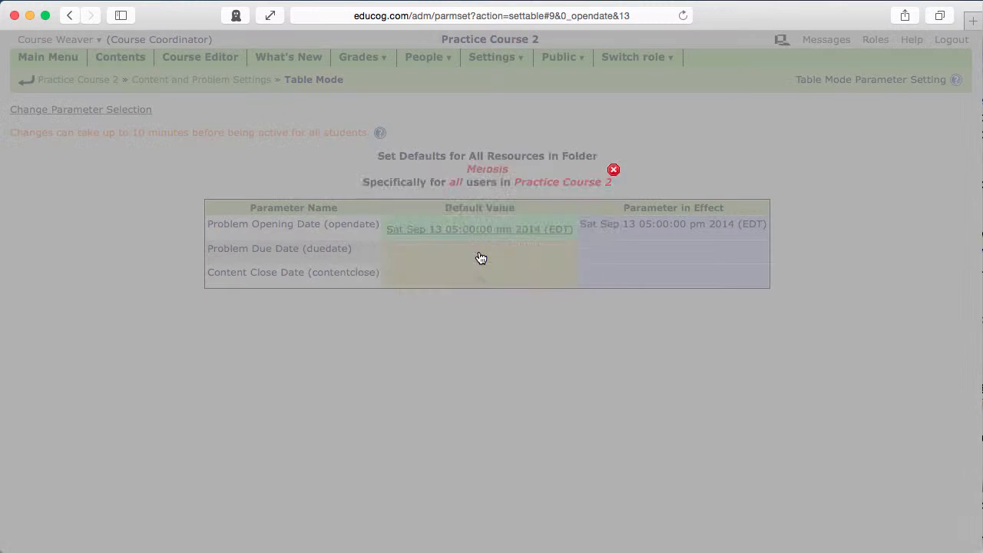
pyautogui.click(461, 316)
pyautogui.click(456, 328)
pyautogui.click(454, 342)
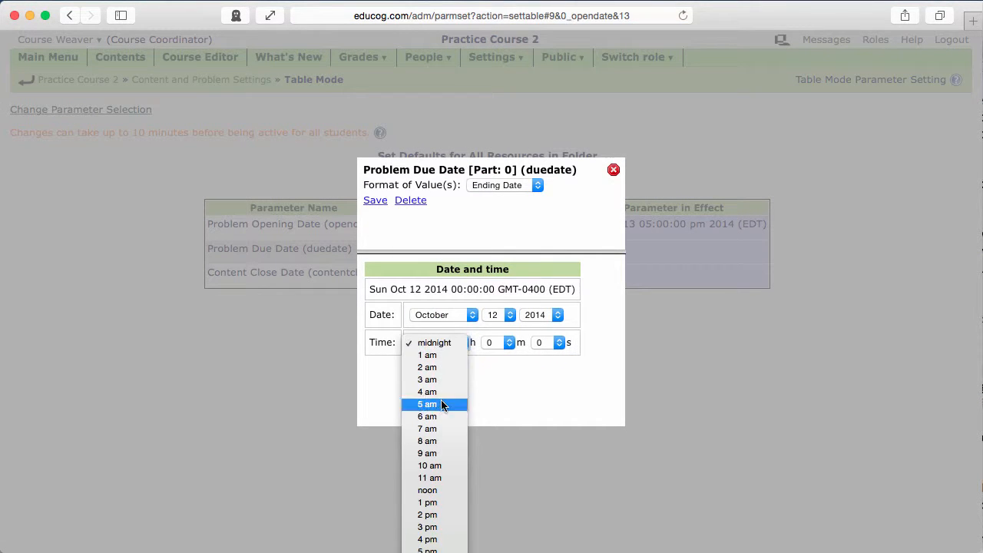
pyautogui.click(439, 479)
pyautogui.click(376, 200)
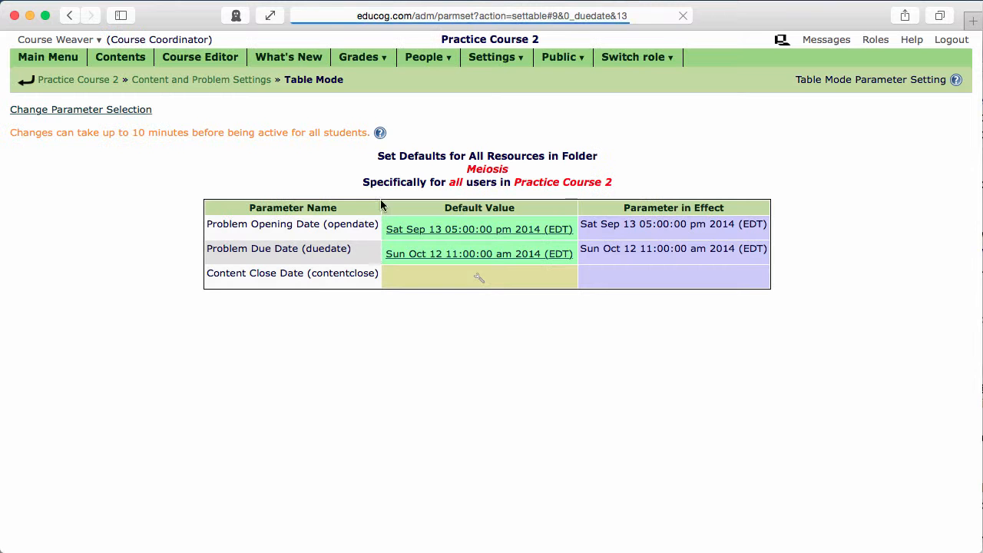
# Step: Set the default Content Close Date to November 12, 2014 at midnight and save it
pyautogui.click(477, 281)
pyautogui.click(448, 314)
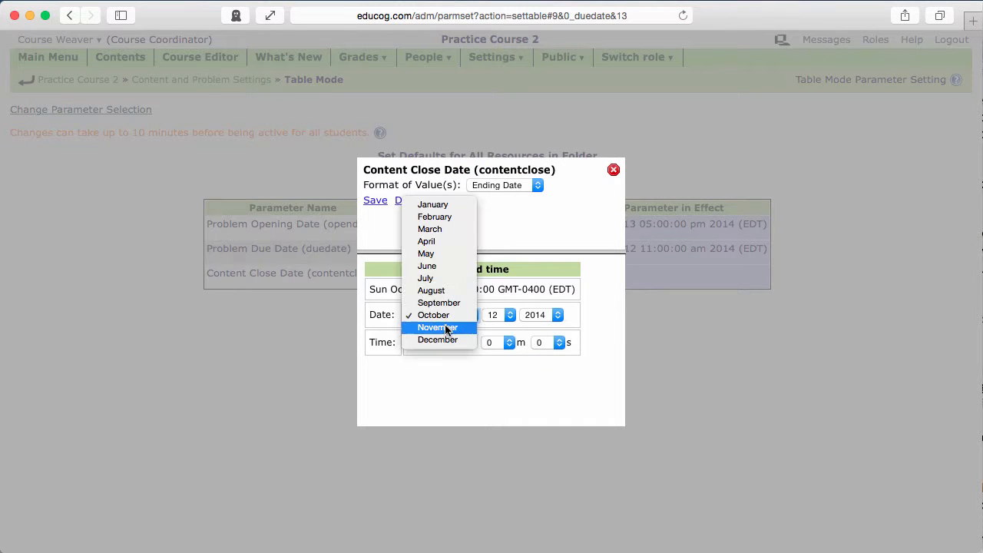
pyautogui.click(446, 326)
pyautogui.click(450, 343)
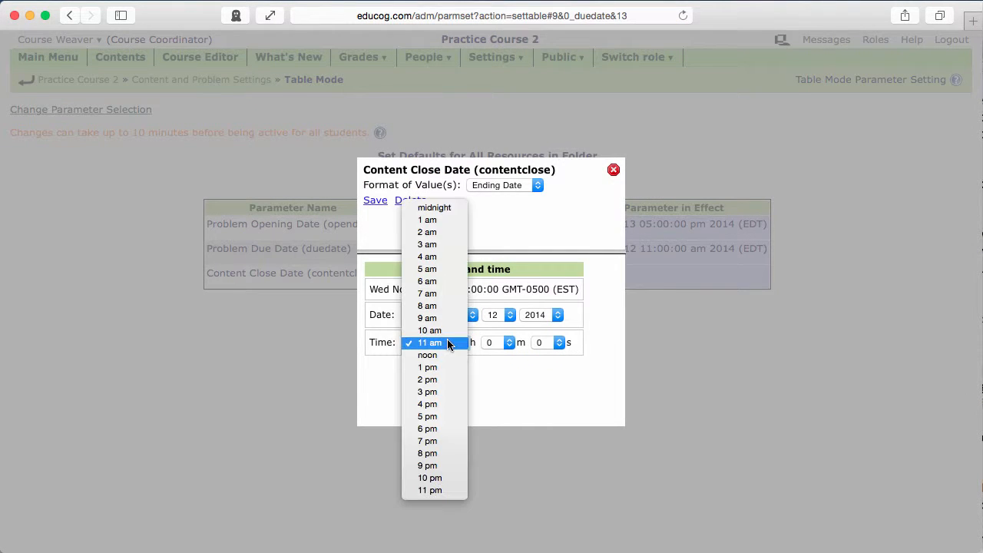
pyautogui.click(435, 207)
pyautogui.click(382, 200)
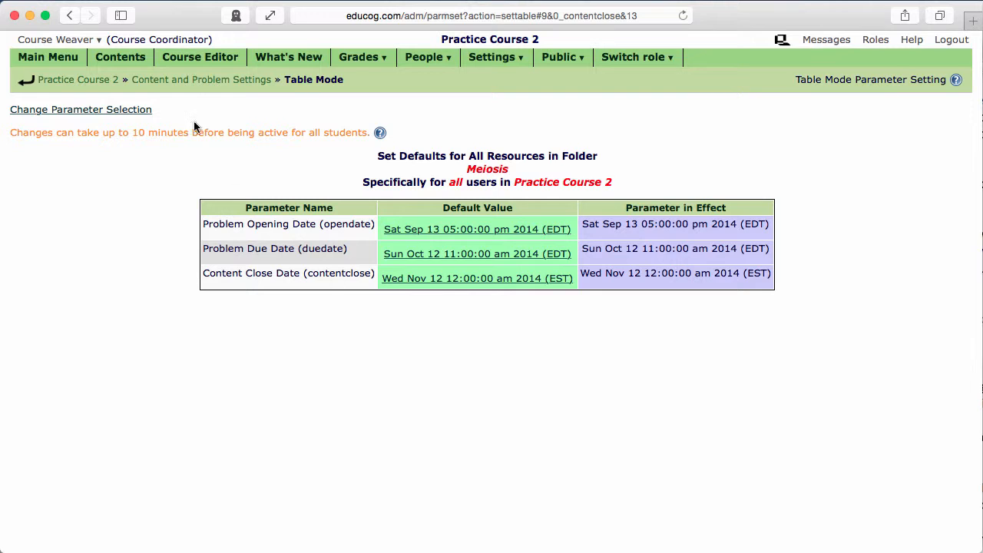
# Step: Open the course contents and check the dates listed for the resources in the Meiosis folder
pyautogui.click(123, 58)
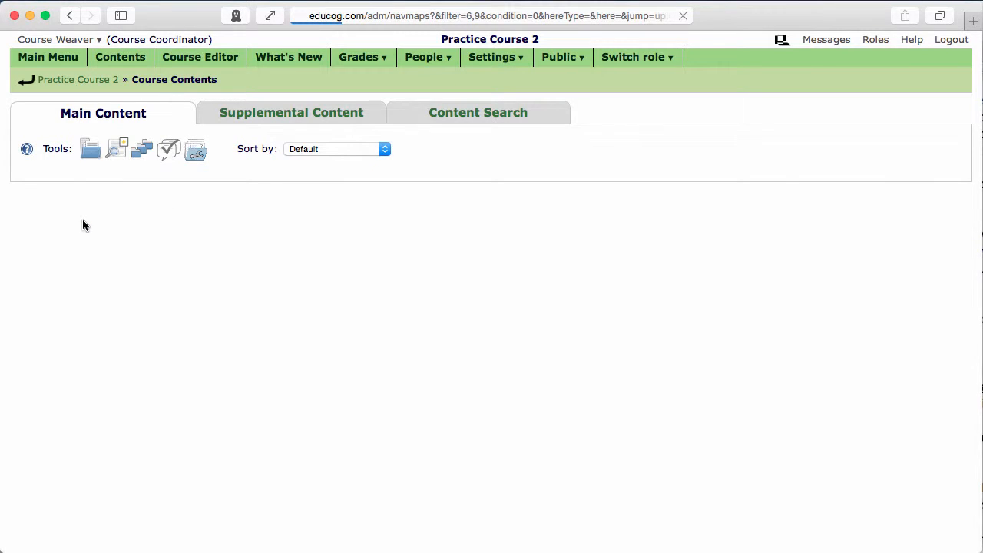
pyautogui.scroll(-3, 96, 285)
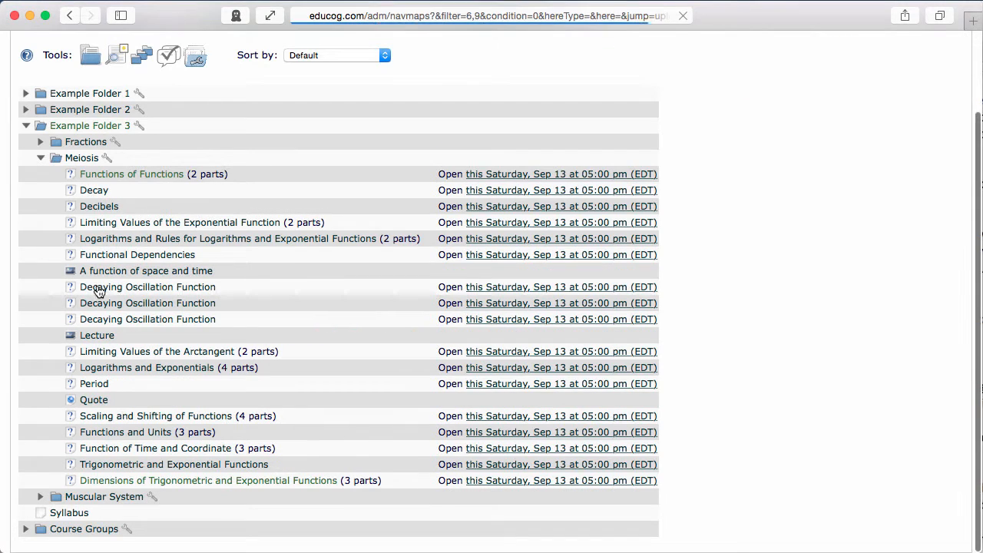